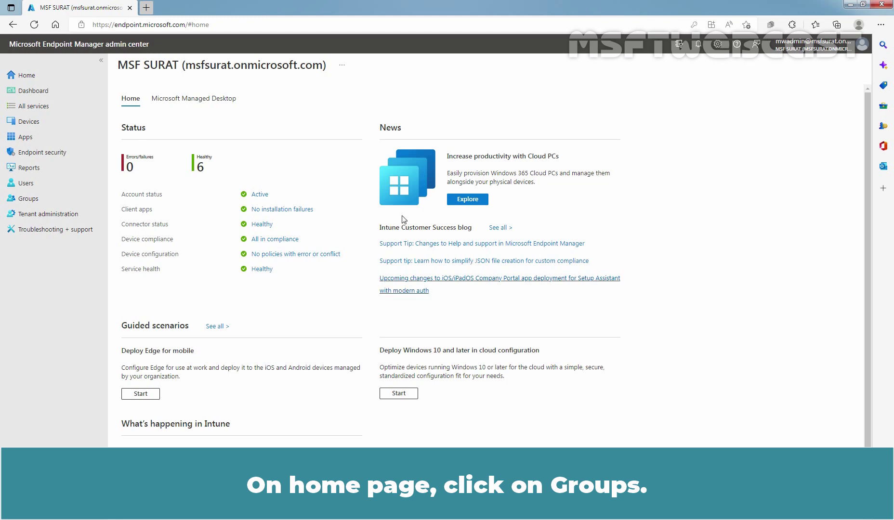
Begin a new Security group, naming it MDMTestGroup1 with the description 'Test Group1'.
click(29, 201)
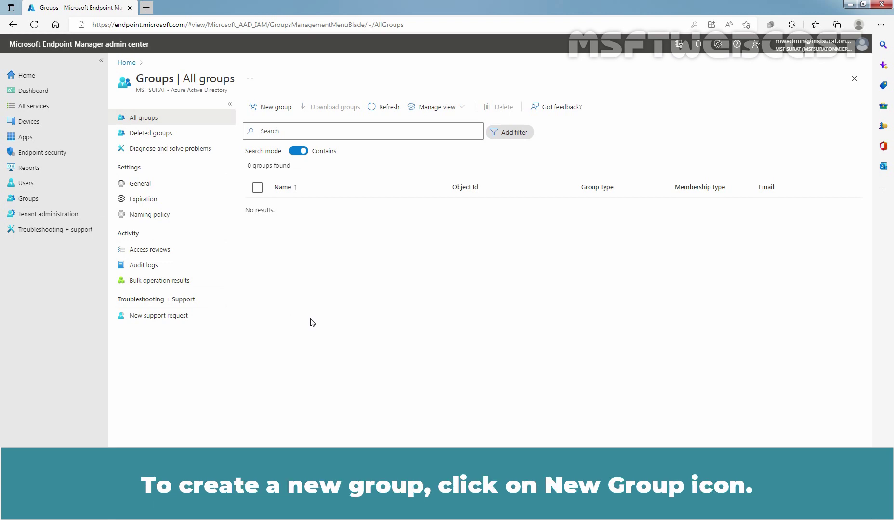
click(269, 111)
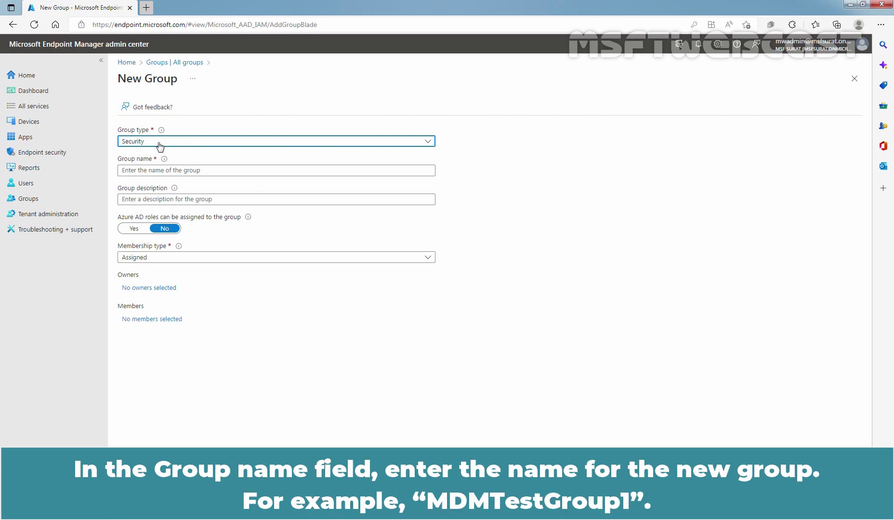
click(160, 171)
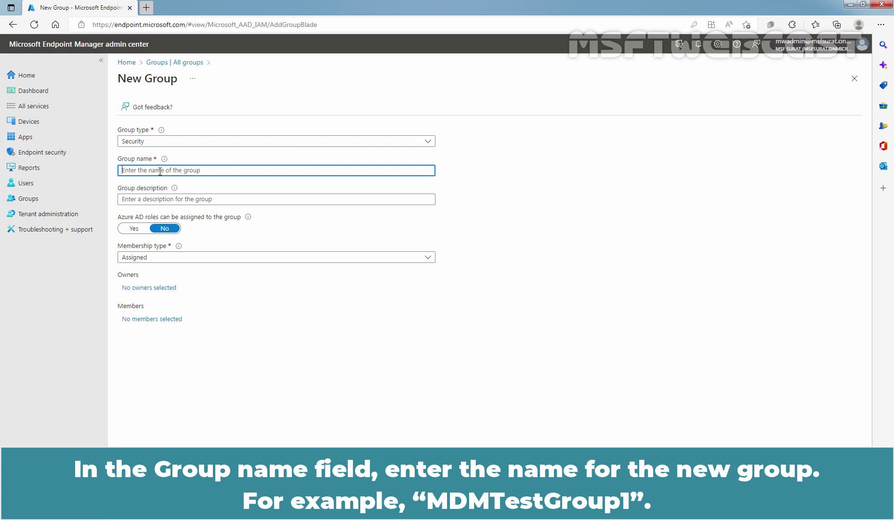
text(MDMTestGroup1)
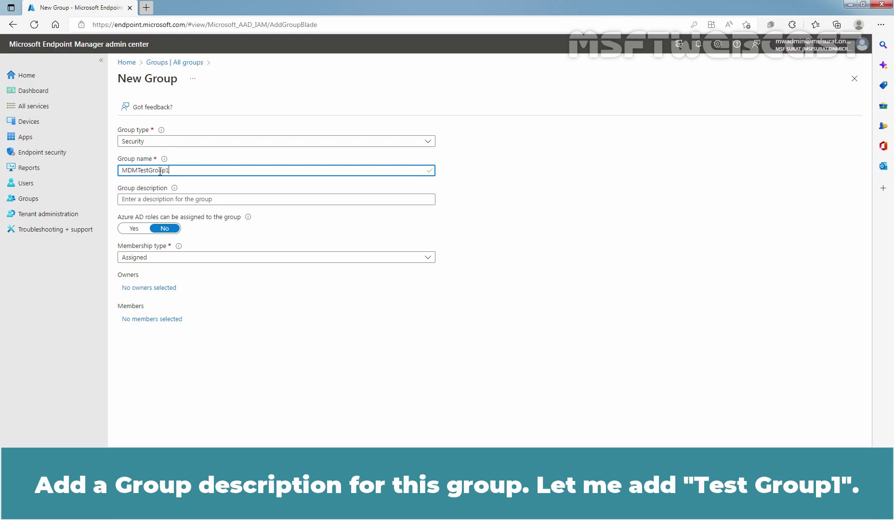
click(161, 201)
text(Test )
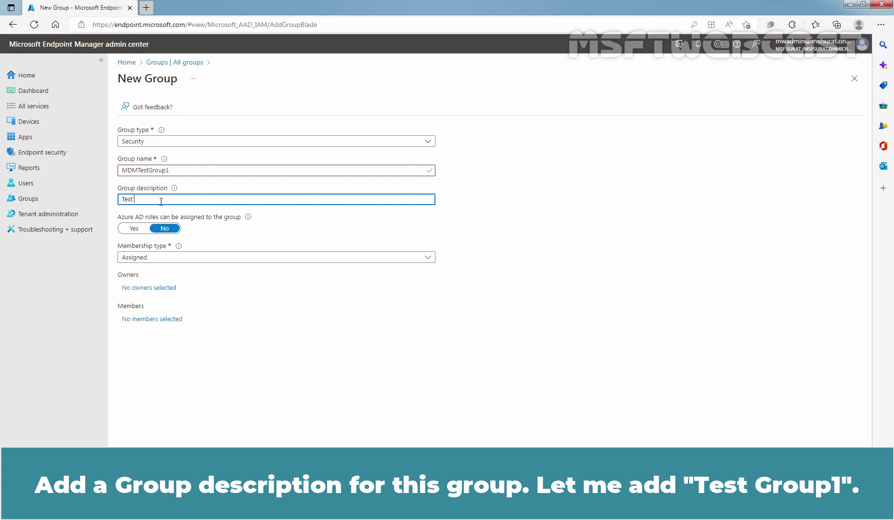
text(Group1)
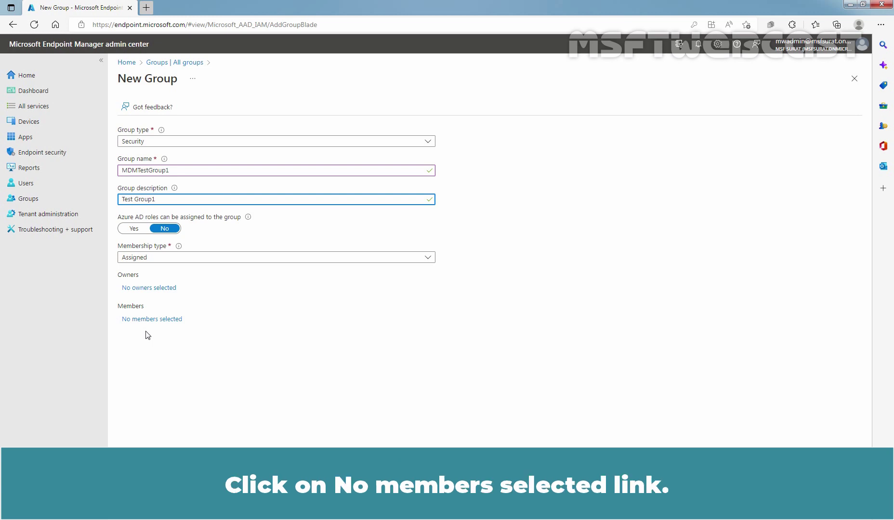
Search members for 'test' and add Test User2 and Test User3 to the group.
click(159, 320)
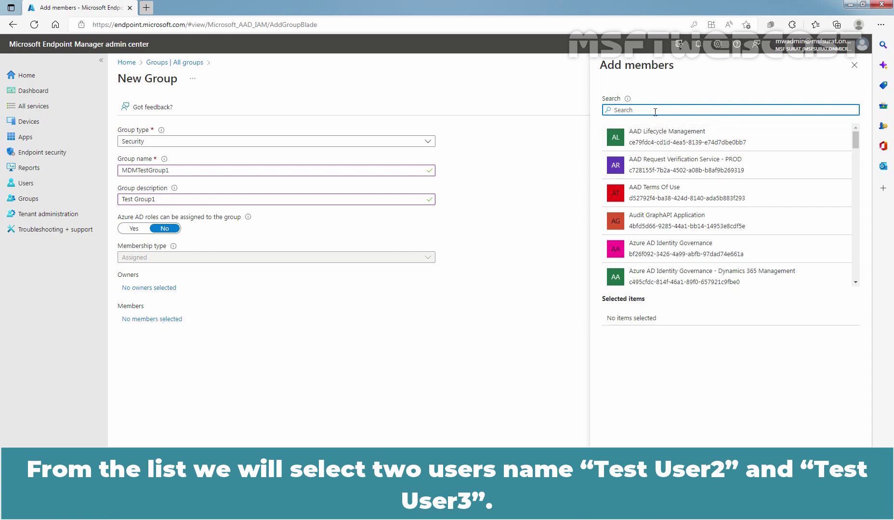
text(test)
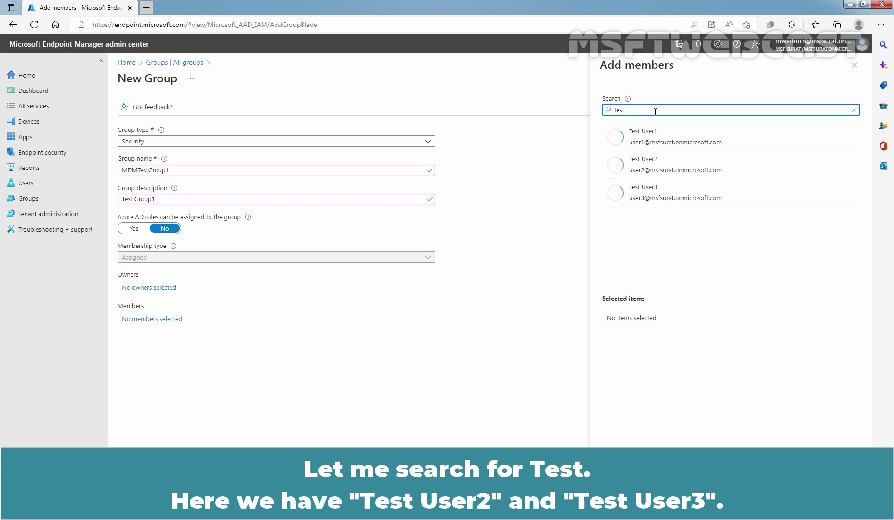
click(664, 171)
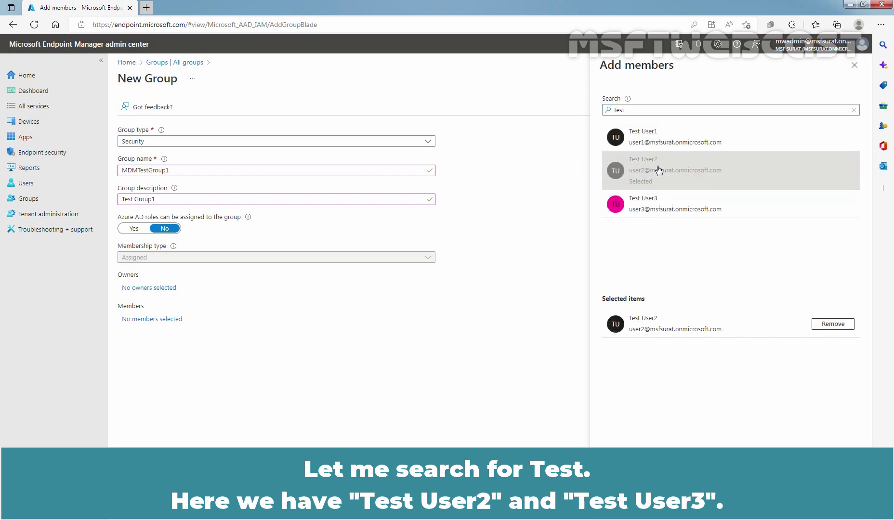
click(649, 208)
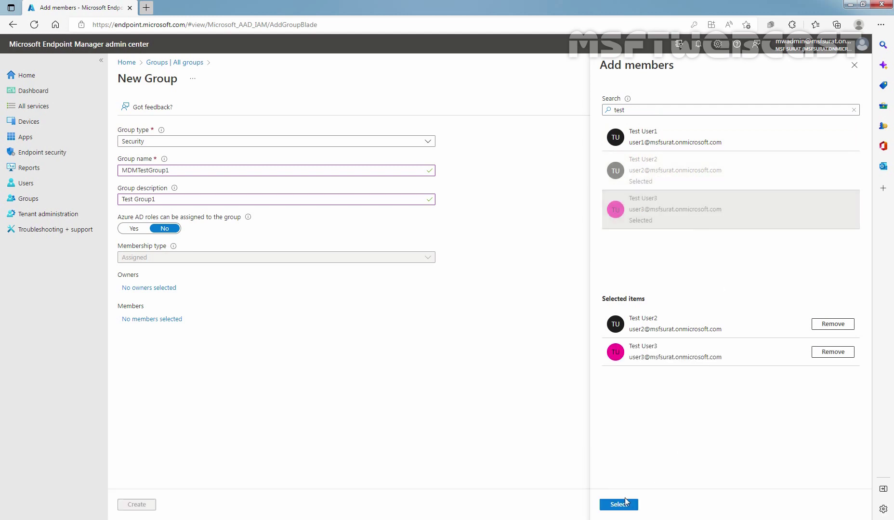
click(622, 504)
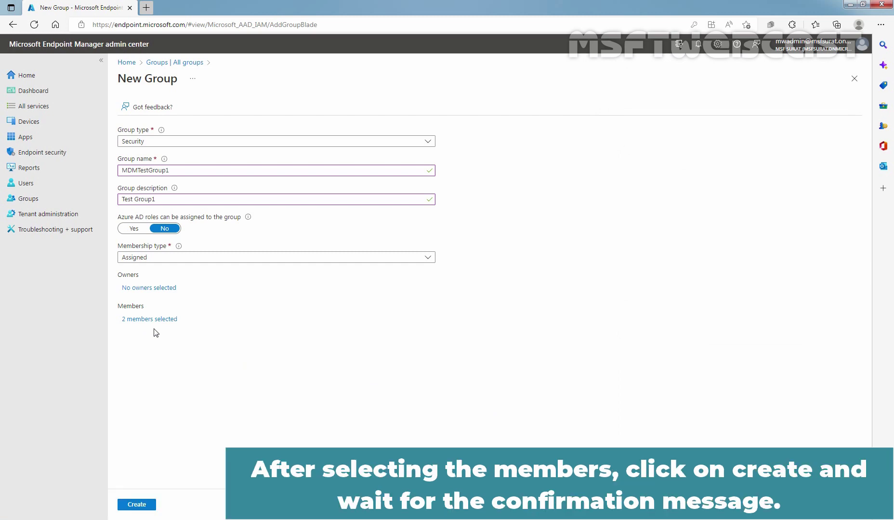
Create MDMTestGroup1 and refresh All groups so it appears as an Assigned Security group.
click(135, 506)
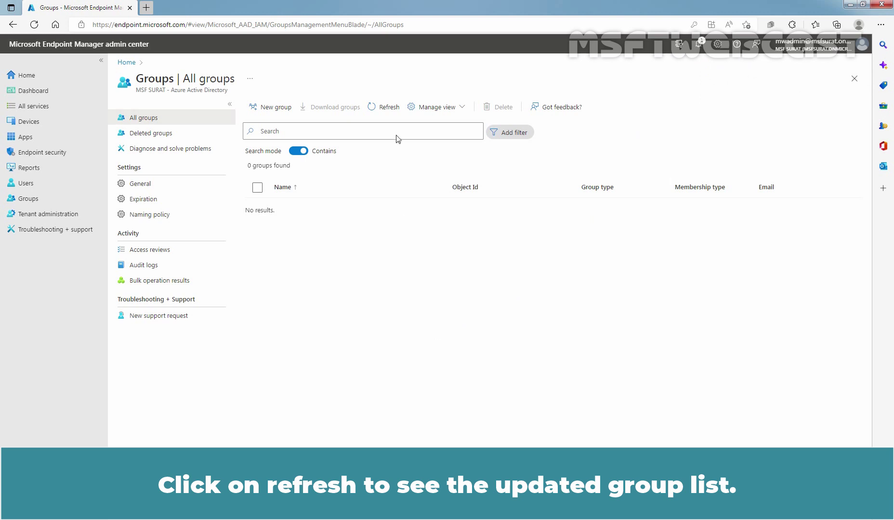
click(387, 107)
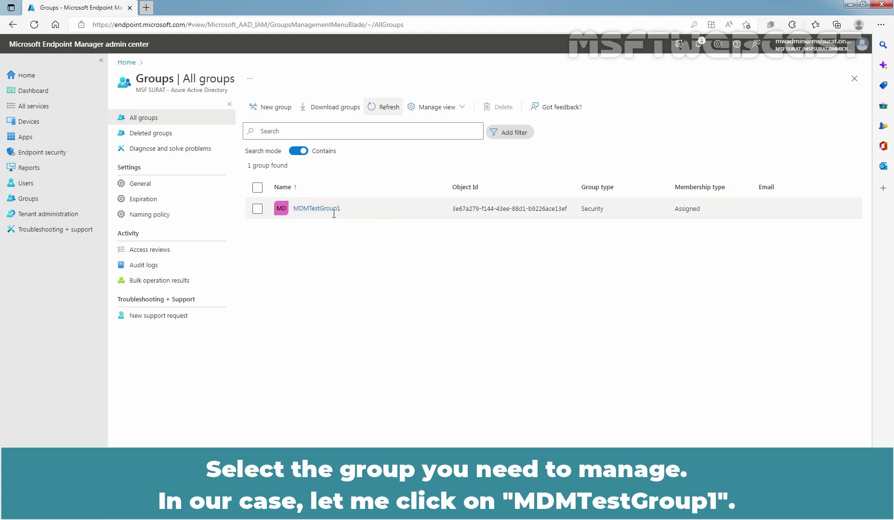
Check MDMTestGroup1's two members, then view its Properties showing Security type and Assigned membership.
click(314, 211)
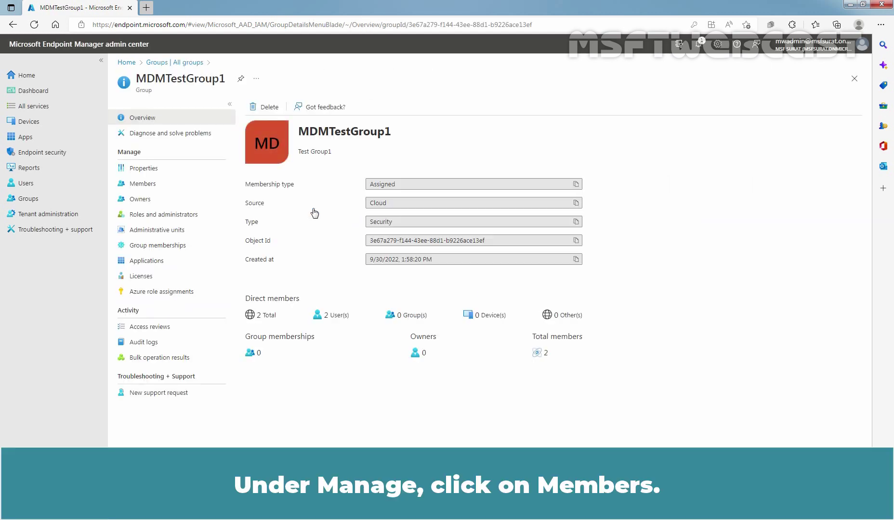
click(145, 188)
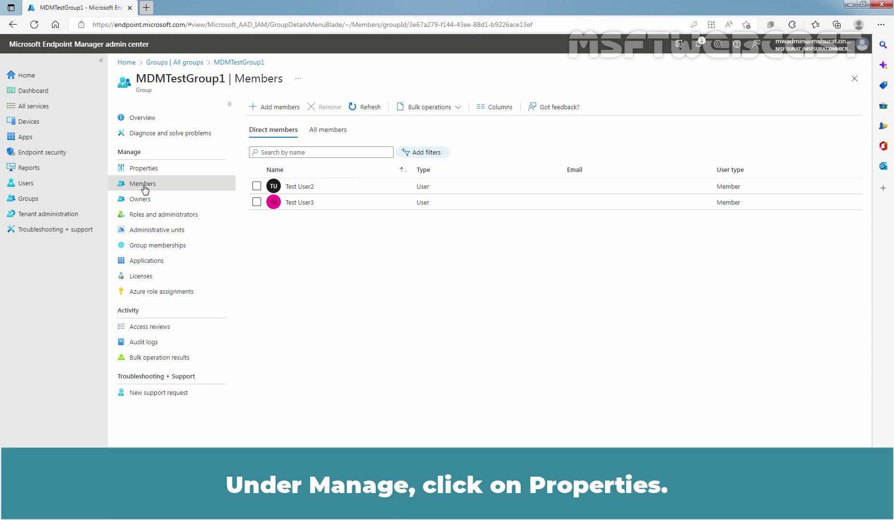
click(146, 170)
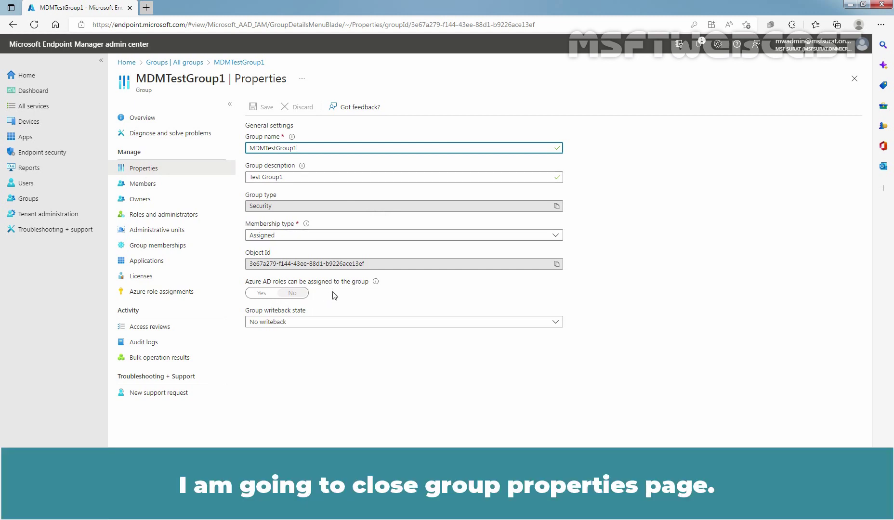
Close the MDMTestGroup1 Properties blade to return to All groups.
click(855, 78)
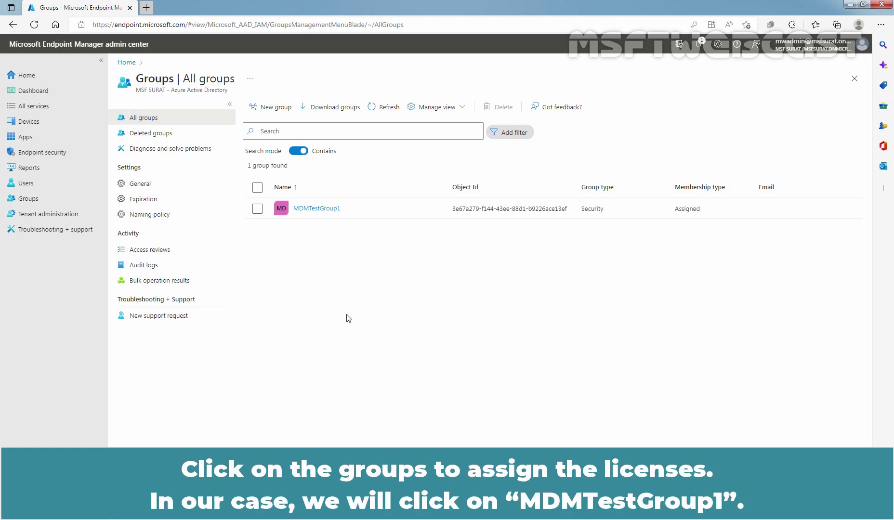
Assign Enterprise Mobility + Security E5 with all service plans to MDMTestGroup1 and save.
click(318, 208)
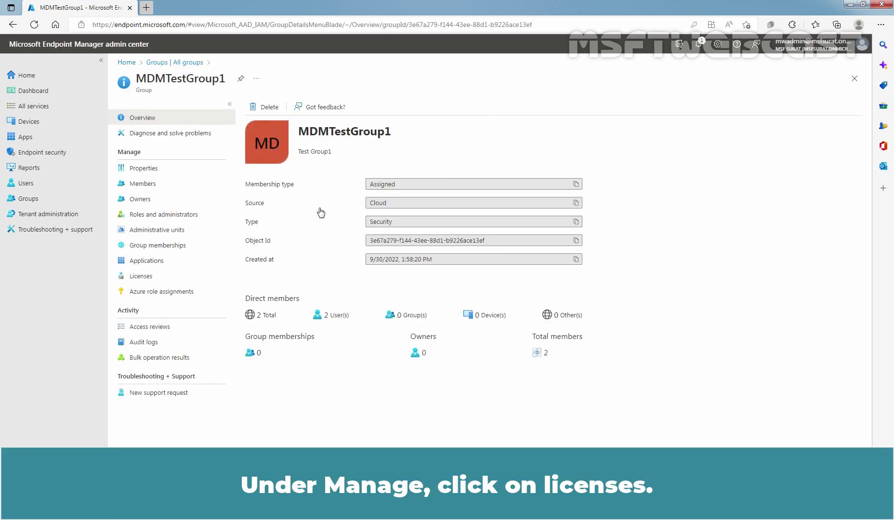
click(162, 282)
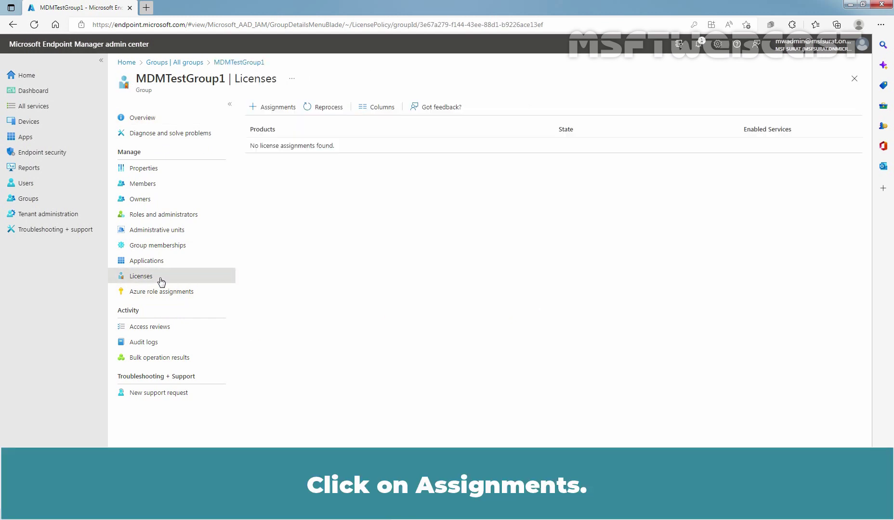
click(272, 107)
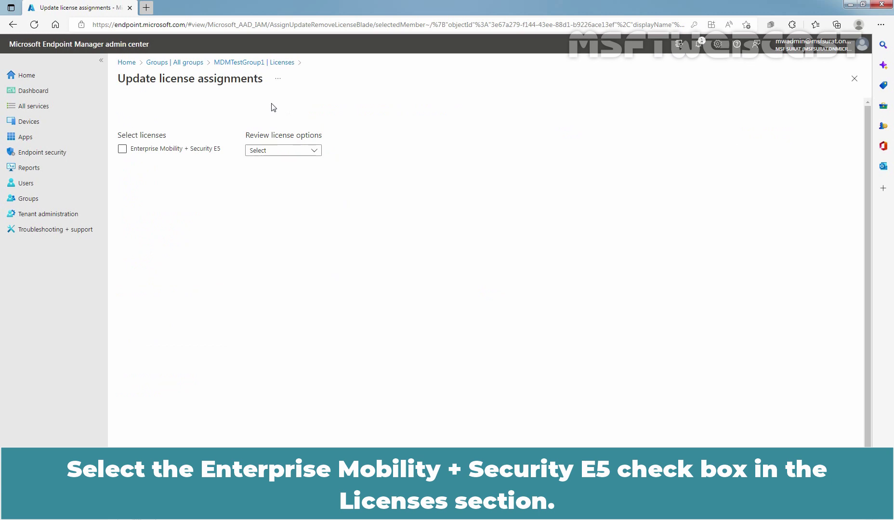
click(197, 151)
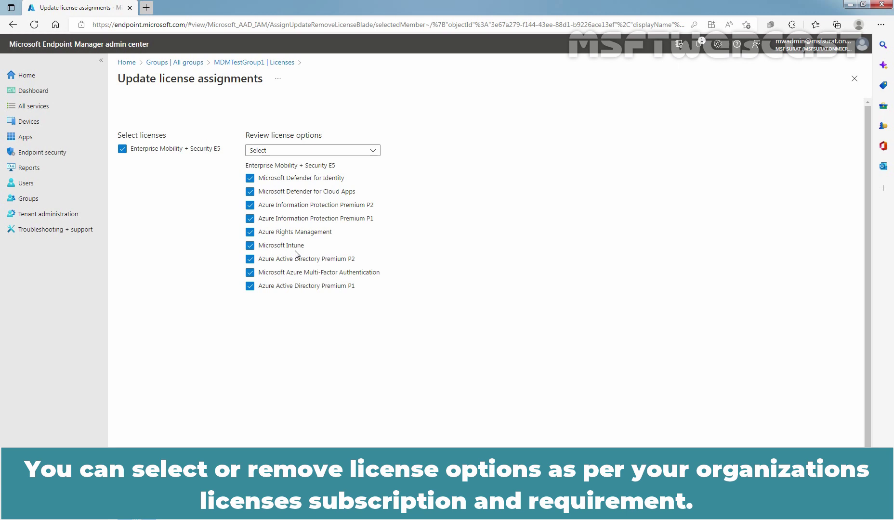
scroll(291, 299, down, 1)
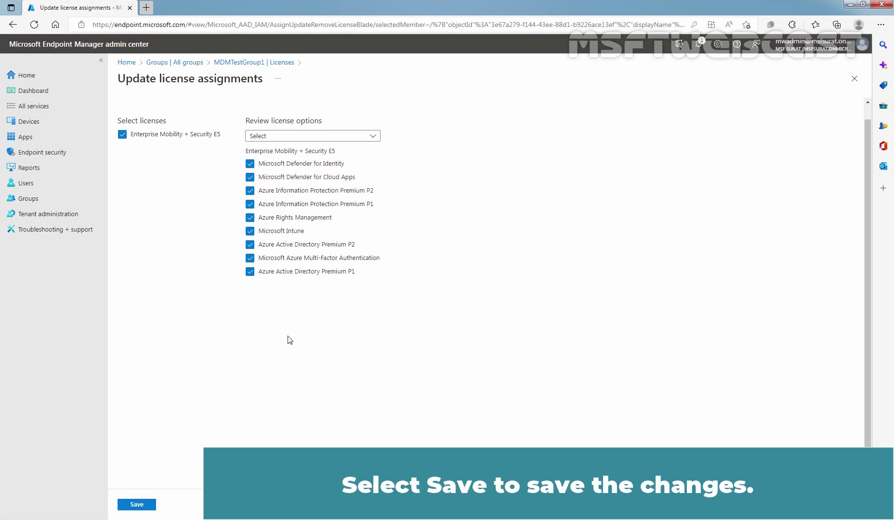
click(136, 505)
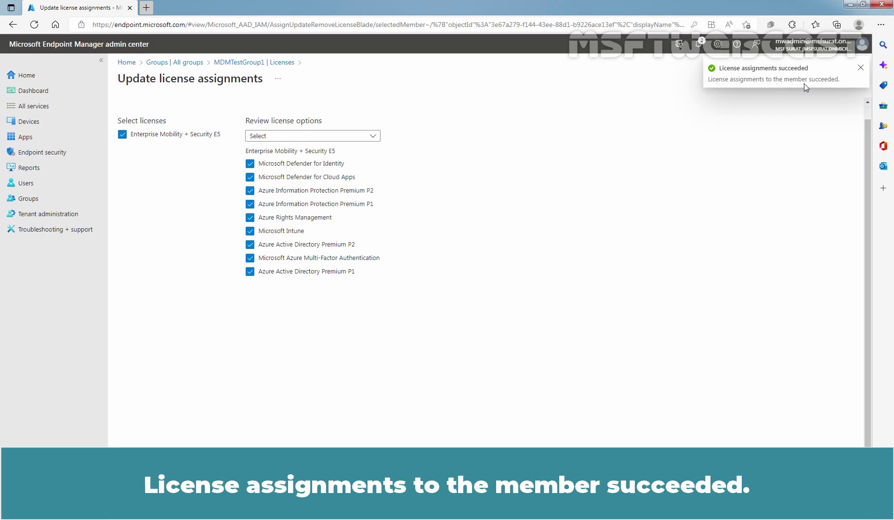
click(861, 68)
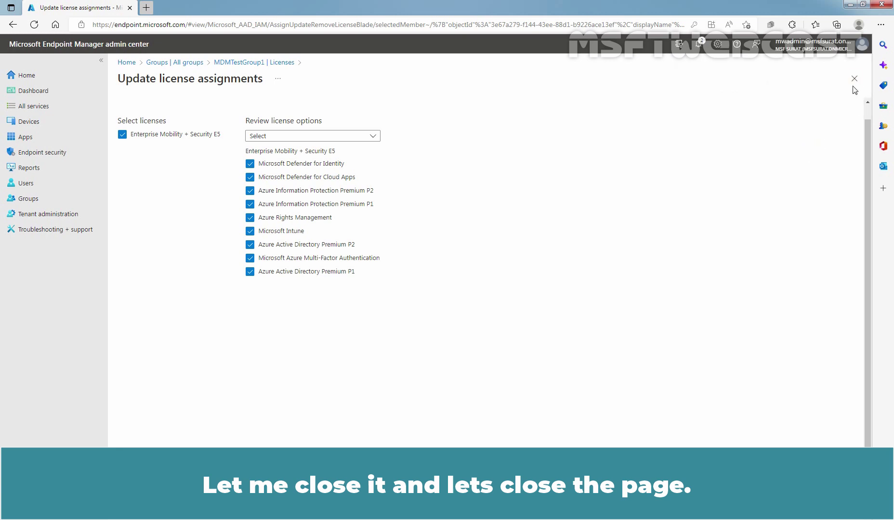
Close the license assignment blade and go to All users, showing 4 users.
click(854, 82)
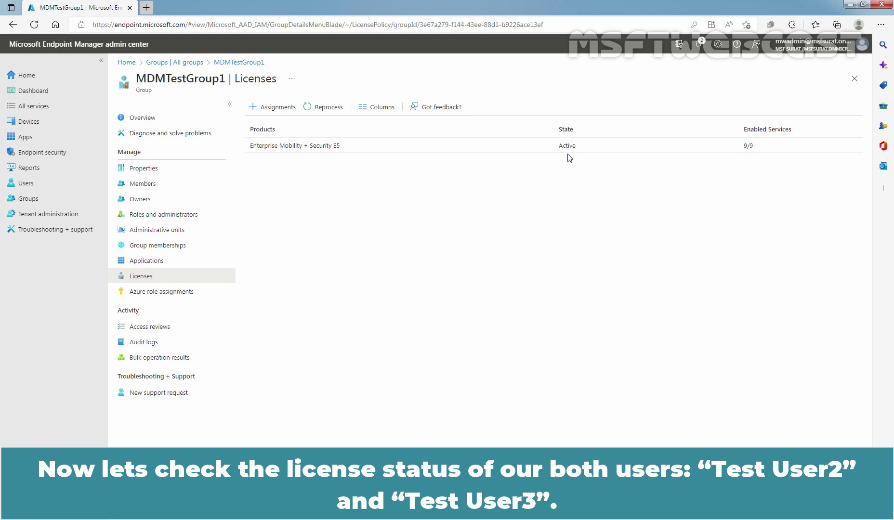
click(40, 186)
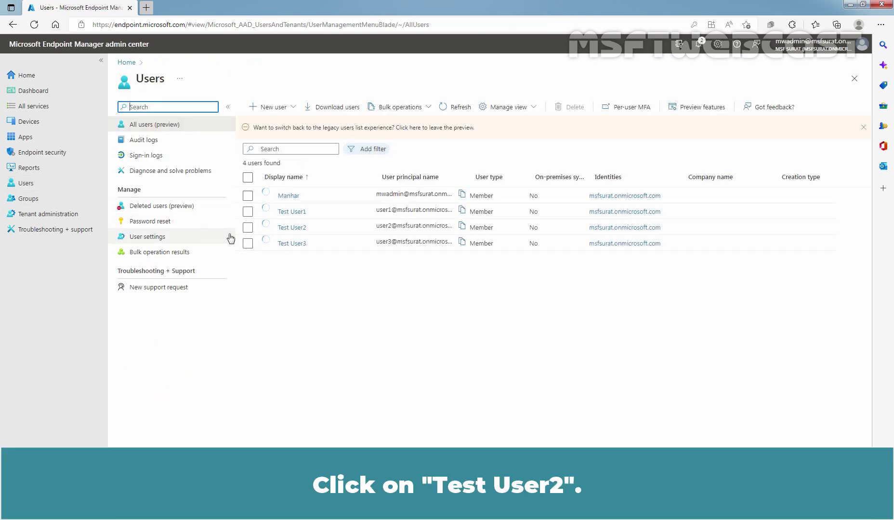
Check and refresh Test User2's Licenses page for the inherited E5 license.
click(285, 230)
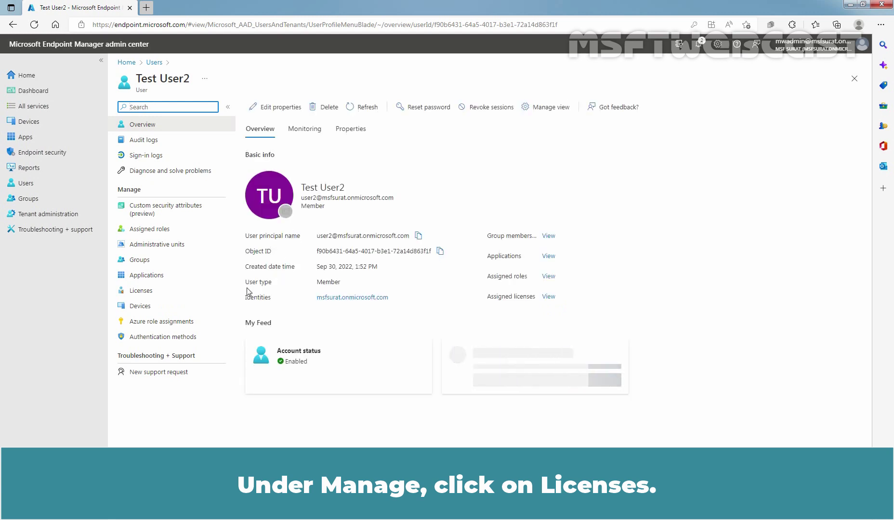
click(145, 293)
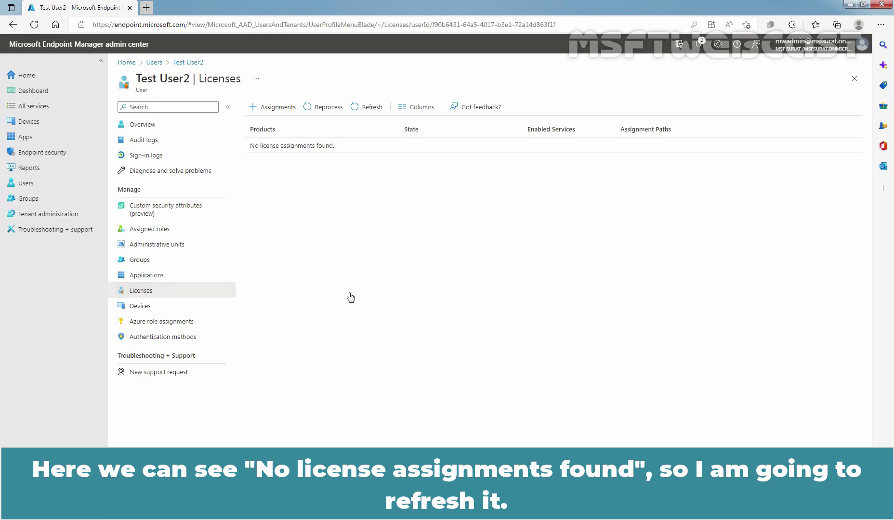
click(364, 108)
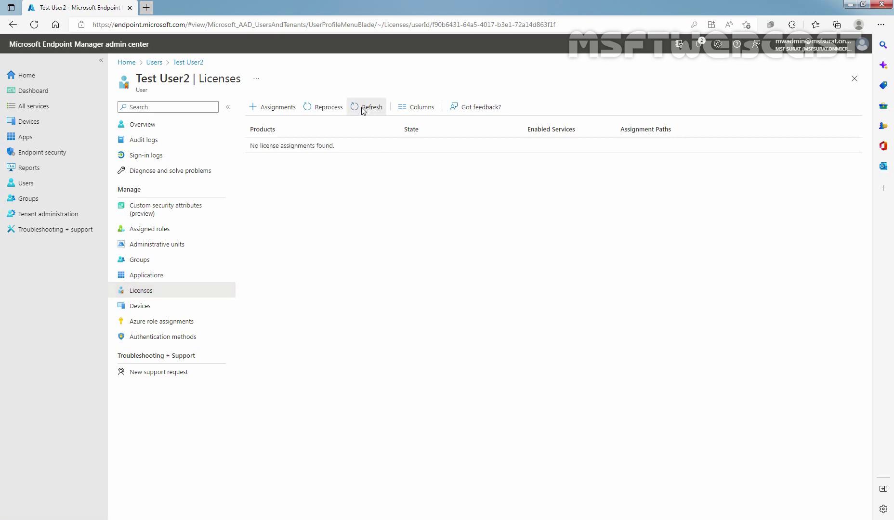